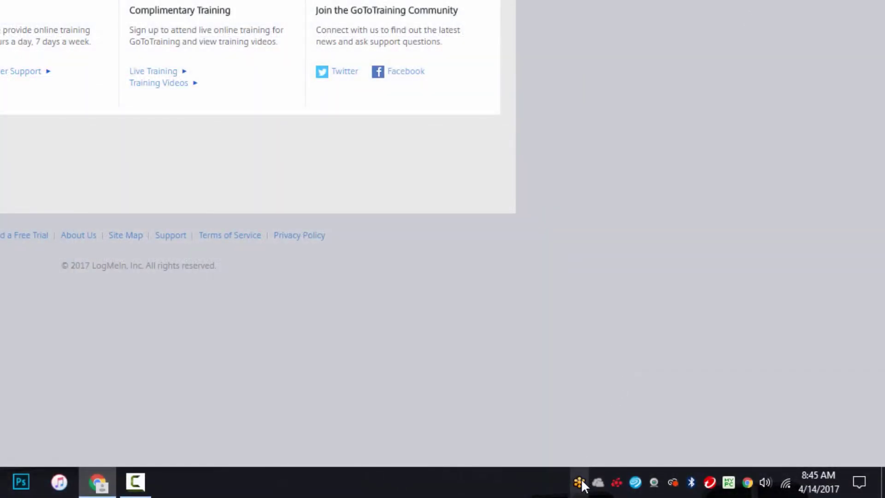
- Choose Schedule a Training from the GoTo tray menu to reach My Trainings
right_click(581, 483)
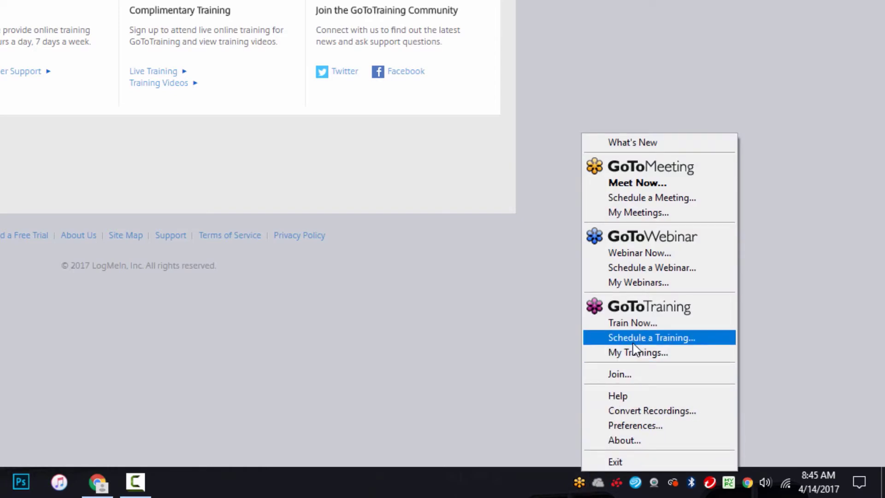
click(633, 343)
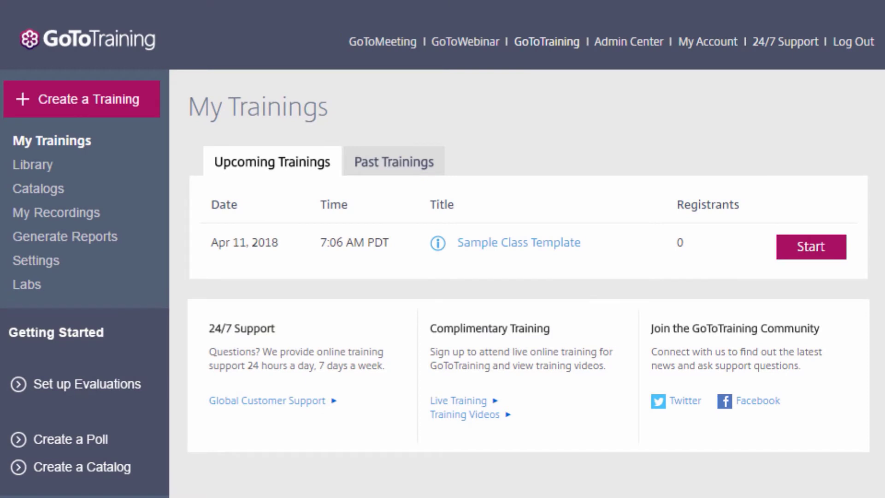
- Create the All Hands Training for Fri, Apr 21, 2017, 11:00 AM–12:00 PM Pacific and schedule it
click(93, 100)
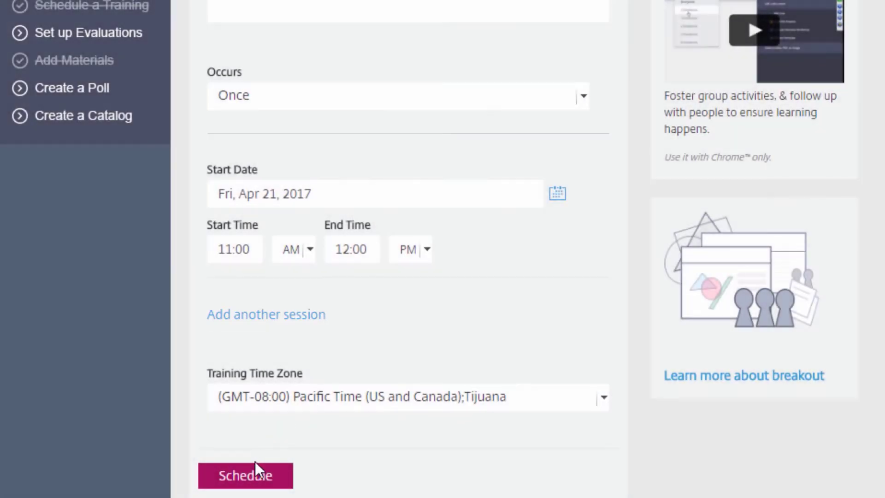
click(255, 480)
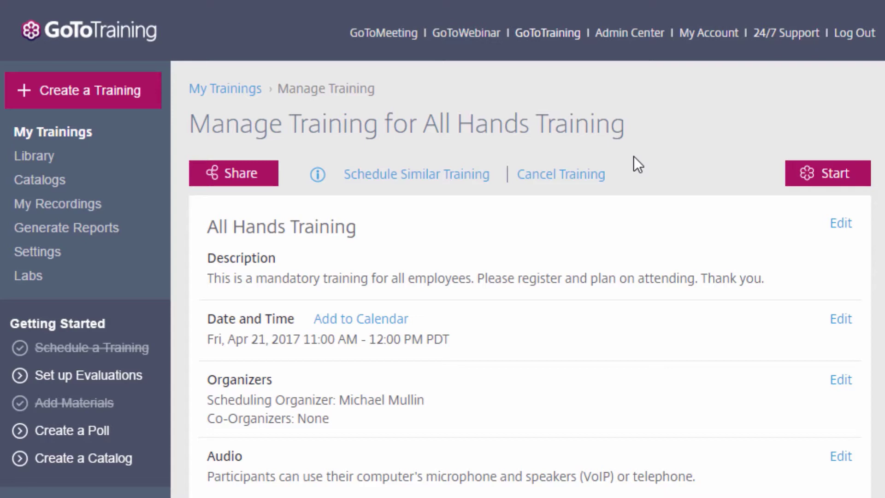
- Edit the Audio section on the All Hands Training's Manage Training page
scroll(633, 159, down, 3)
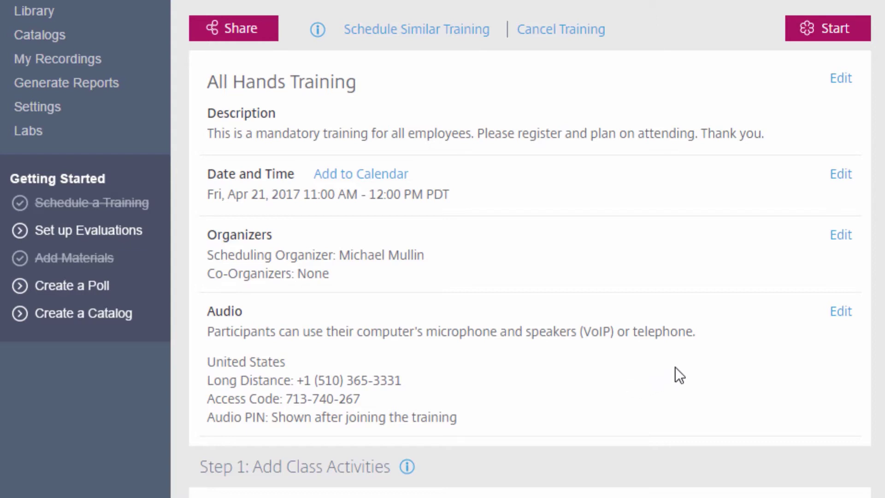
click(840, 312)
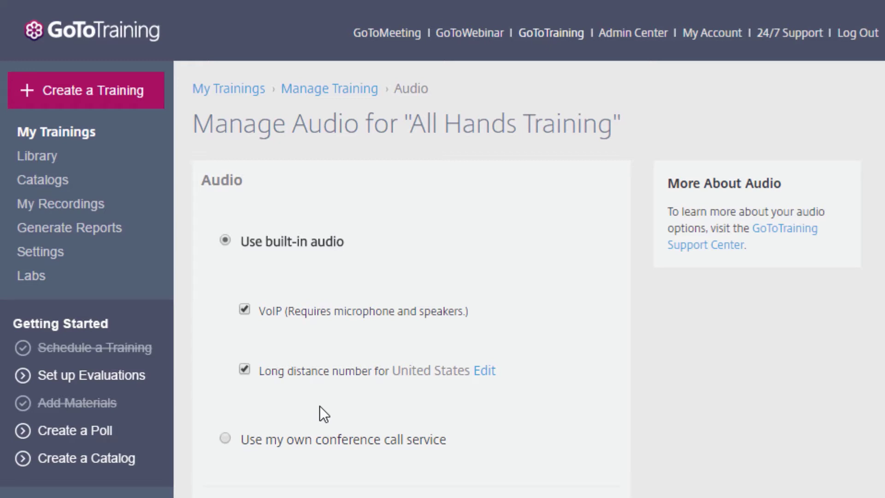
- Add Australia and Canada long-distance numbers alongside the United States
click(485, 372)
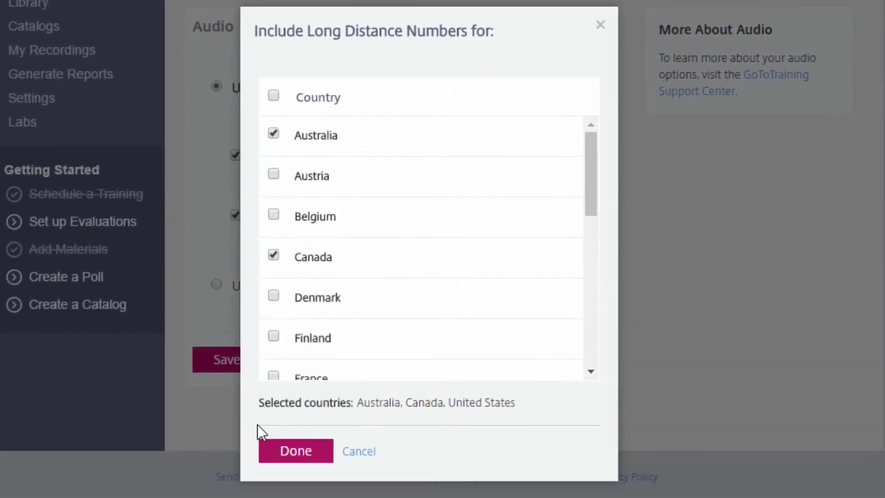
click(272, 458)
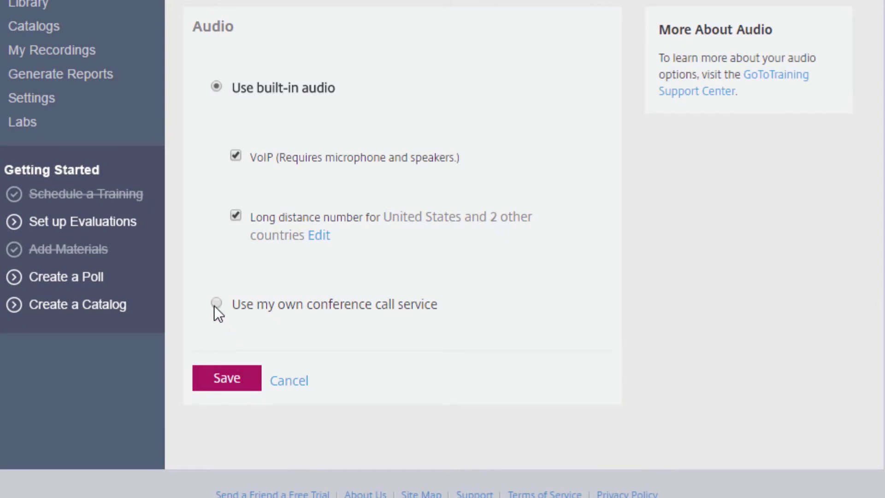
- Use your own conference call service, enter its dial-in number and access code, and save
click(214, 305)
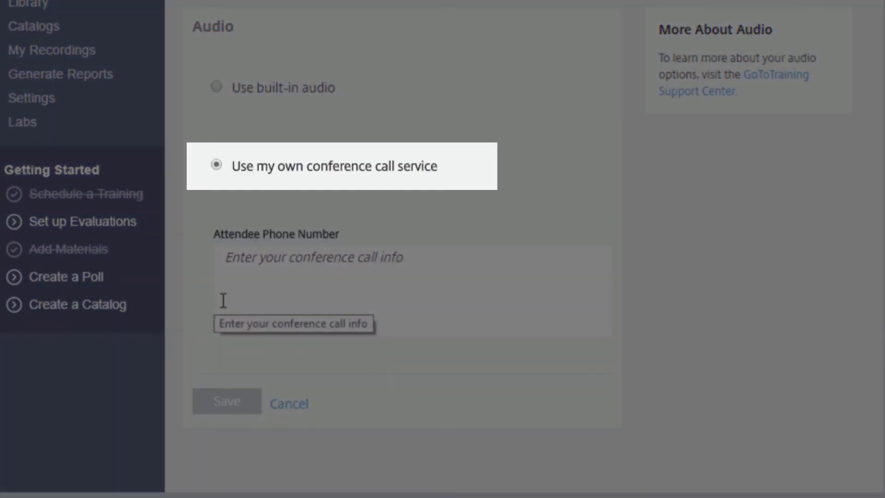
click(241, 289)
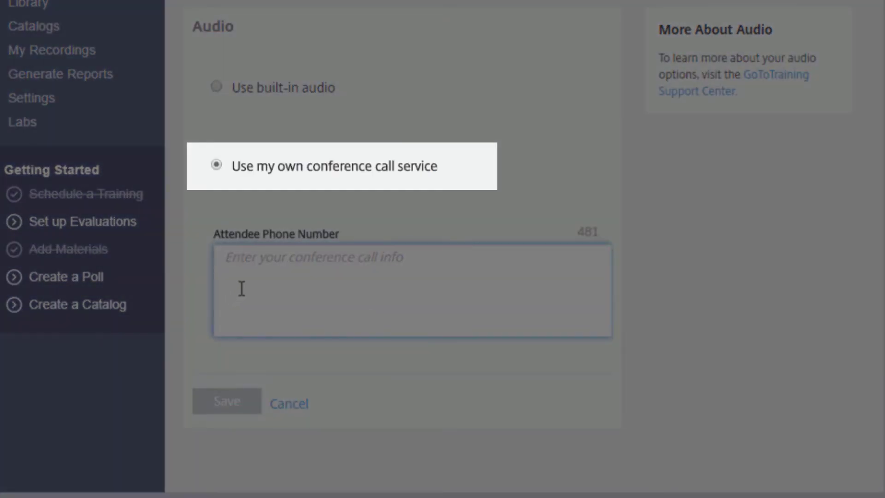
text(1-804-555-1212)
key(Return)
text(access code 123456)
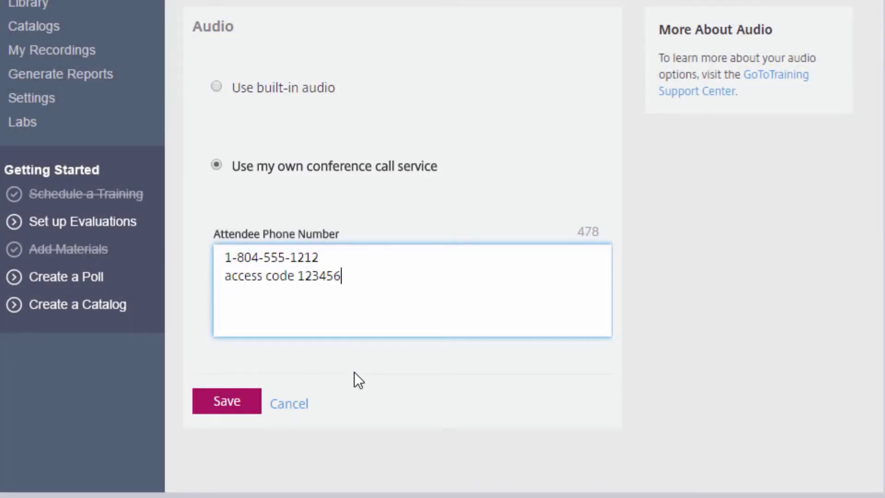
click(229, 411)
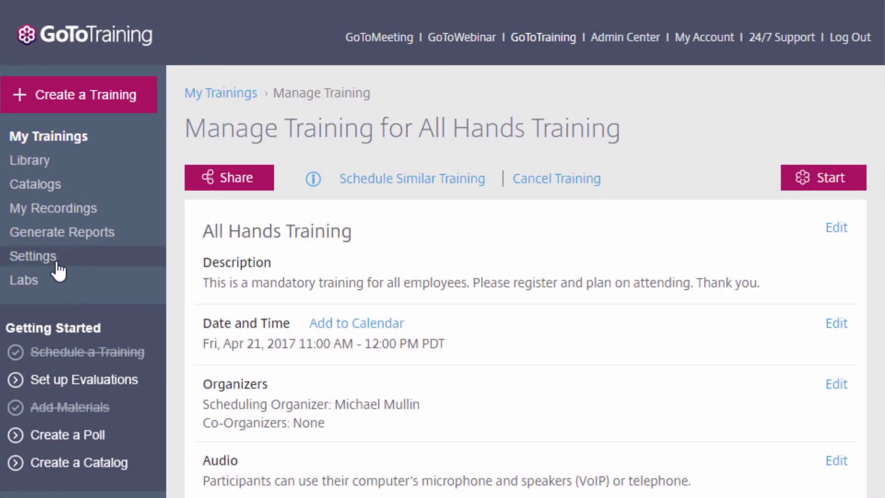
click(57, 264)
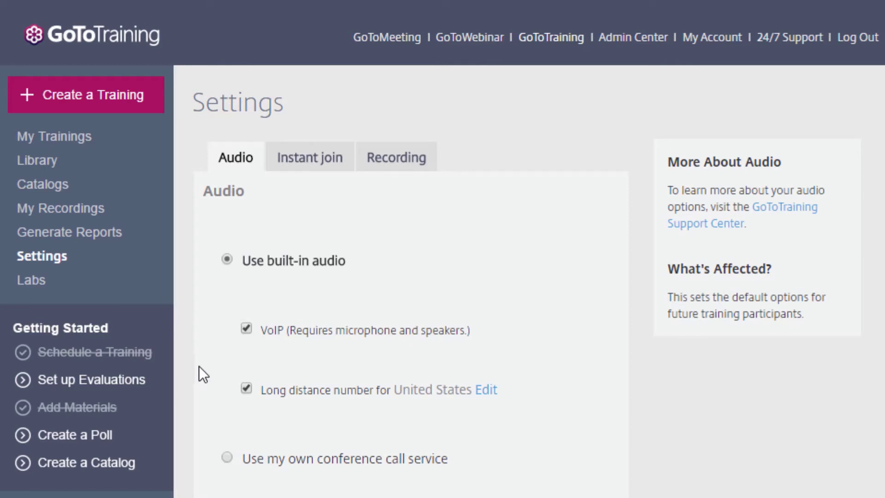
- Add Canada and France to the default long-distance countries and save the default audio settings
click(491, 392)
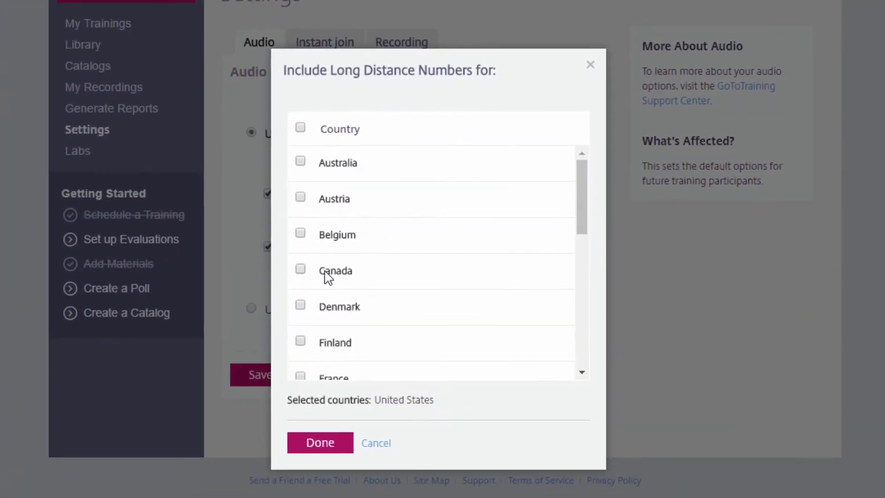
click(283, 415)
scroll(303, 302, down, 2)
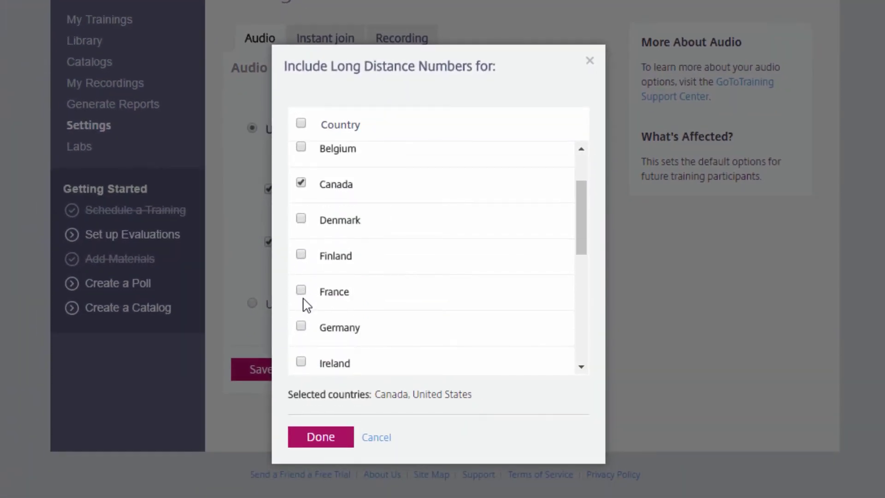
click(301, 290)
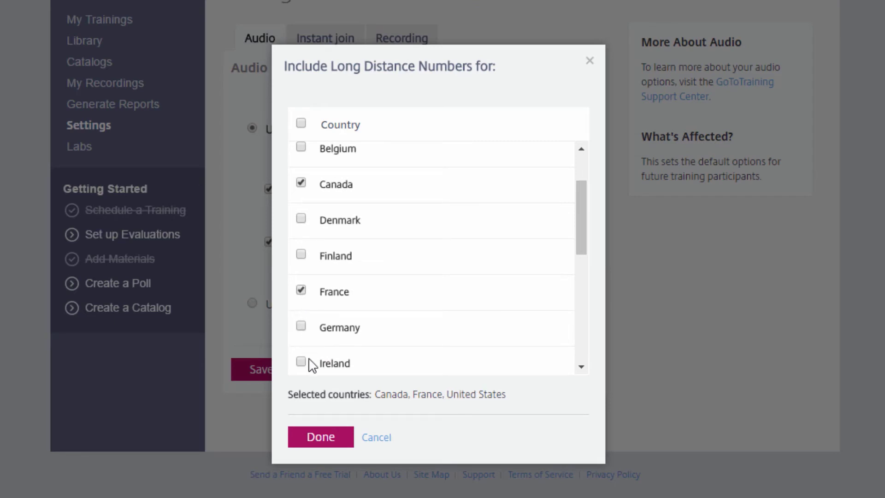
click(322, 437)
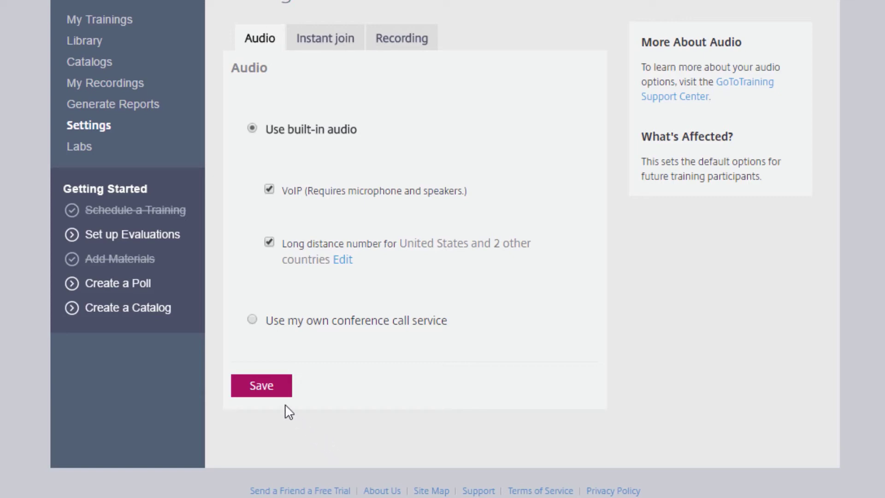
click(268, 390)
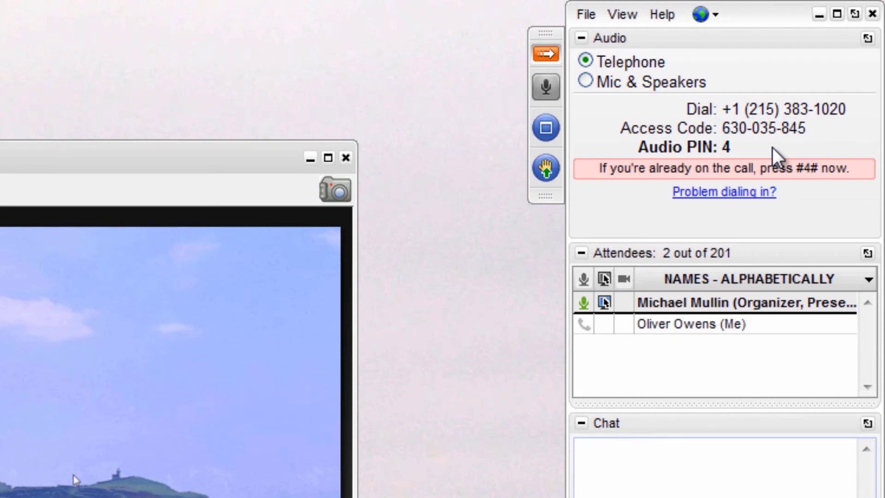
- Select Mic & Speakers in the Audio pane and bring up the audio preferences
click(586, 82)
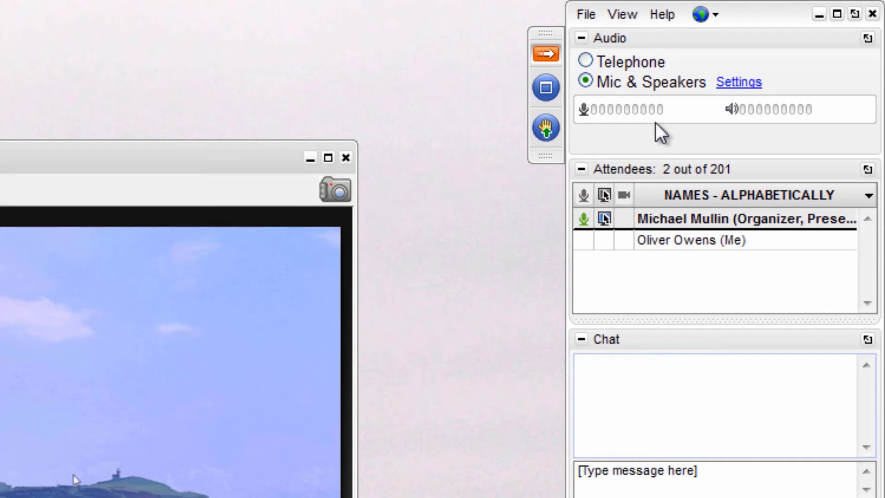
click(742, 83)
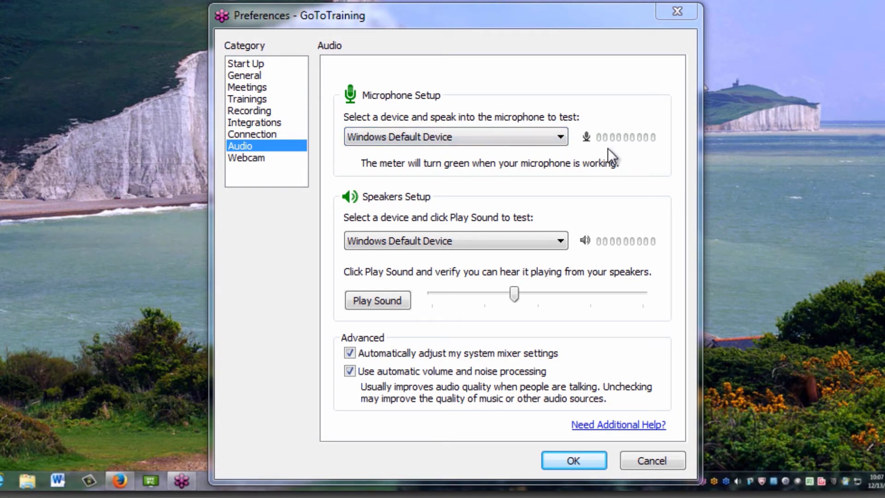
- Play and stop a test sound through the speakers, then accept the preferences with OK
click(353, 304)
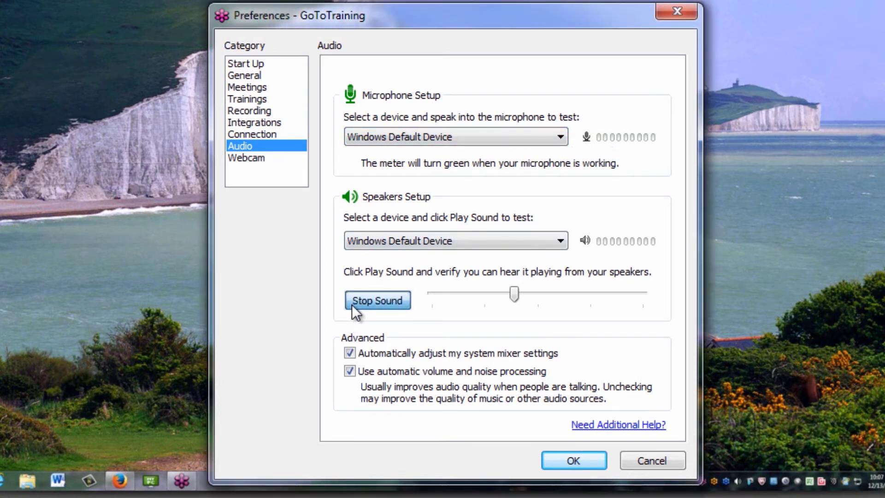
click(358, 306)
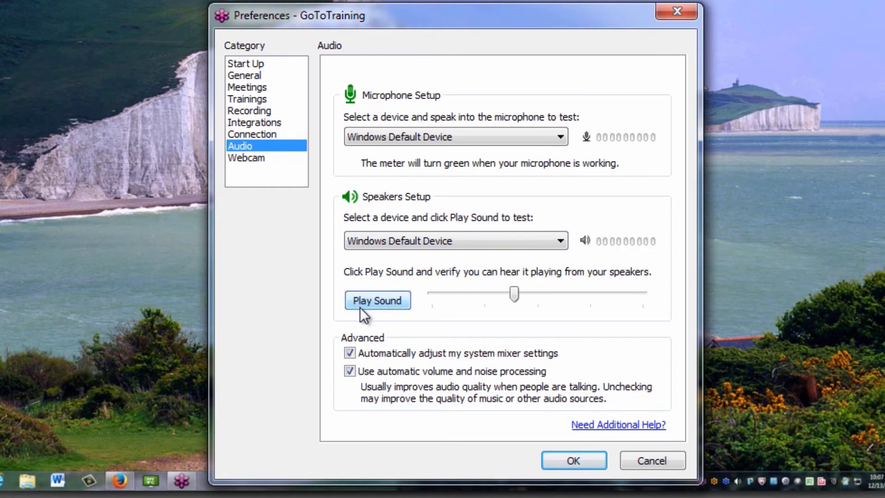
click(566, 460)
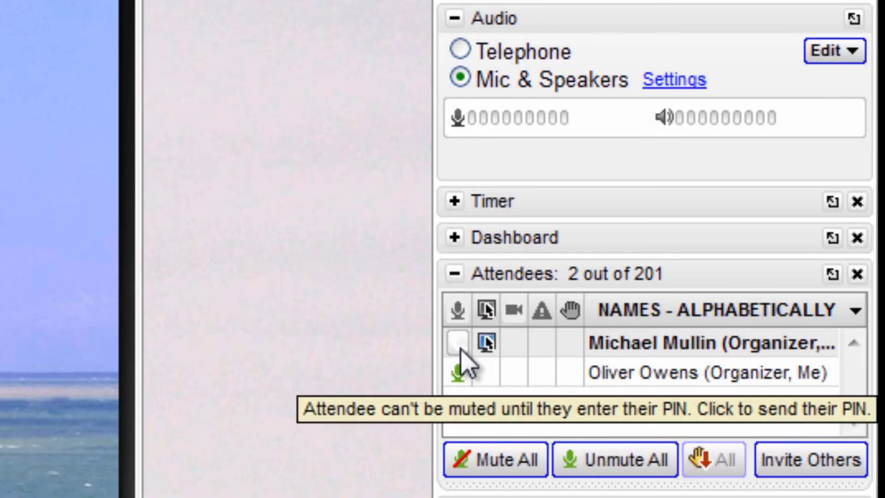
- Send the phone attendee Audio PIN #2#, then mute that attendee and your own microphone
click(461, 354)
click(484, 418)
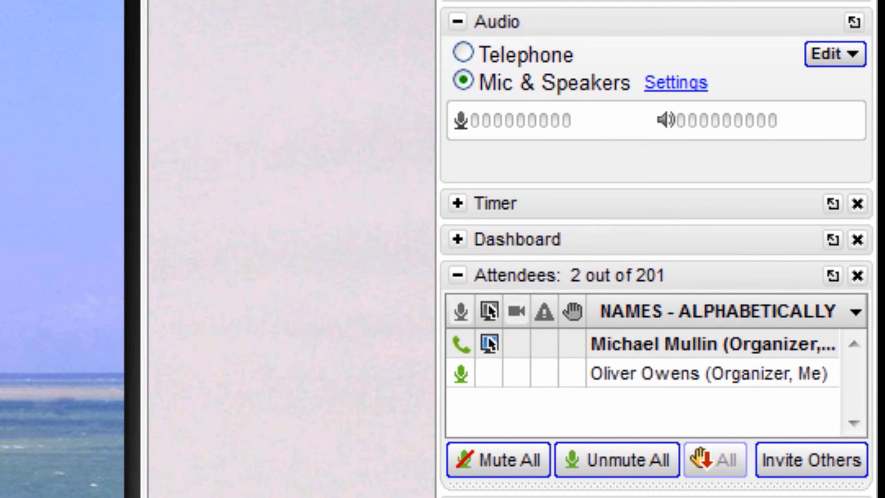
click(461, 345)
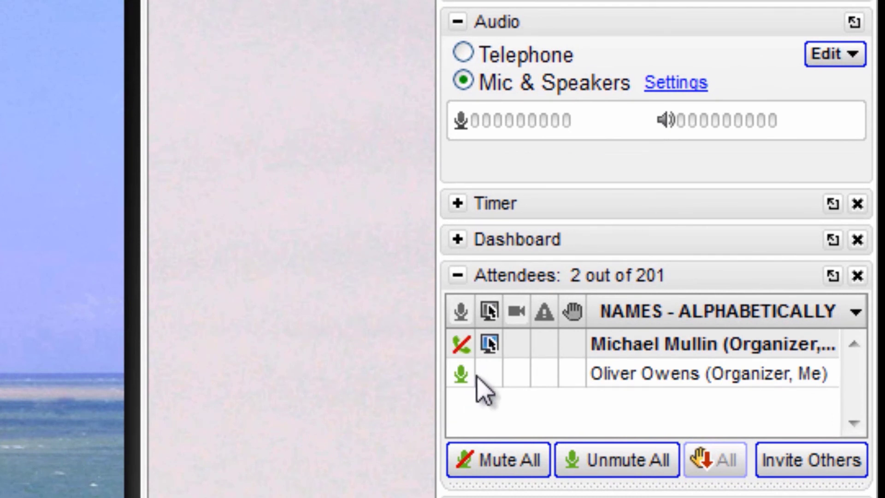
click(463, 374)
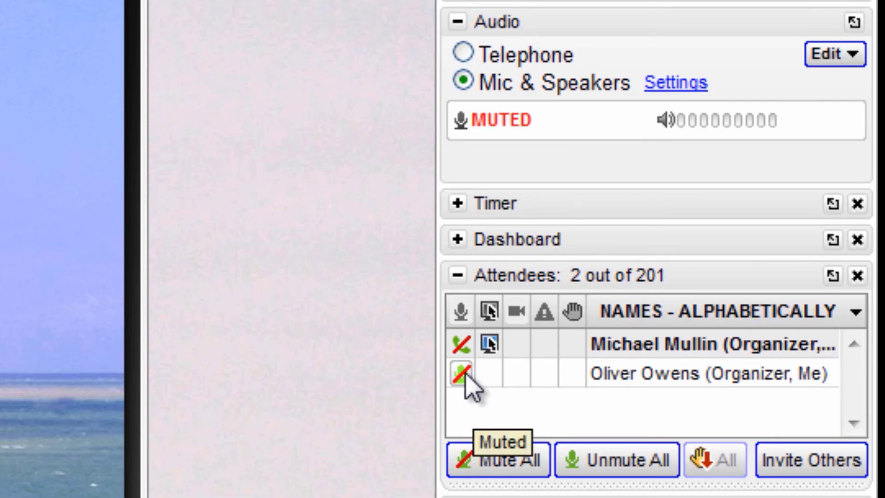